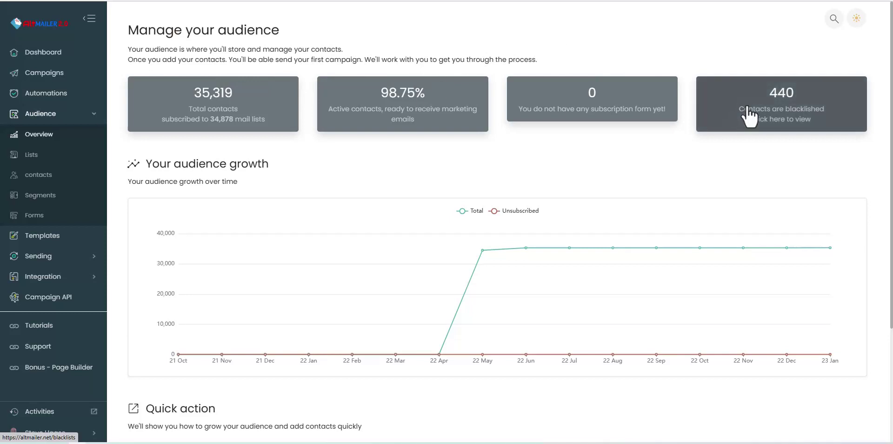
# Start a contact import from the audience overview, choosing SMTP Depot Customers as the target mail list
pyautogui.scroll(-1, 354, 99)
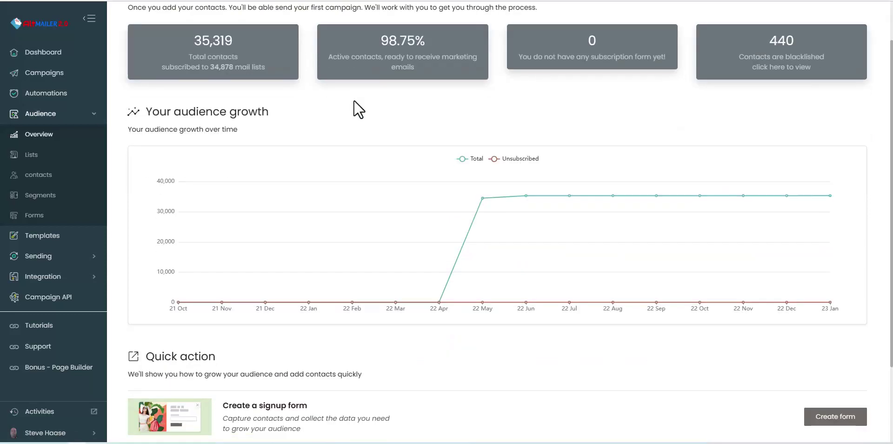
pyautogui.scroll(-2, 354, 99)
pyautogui.scroll(-1, 398, 113)
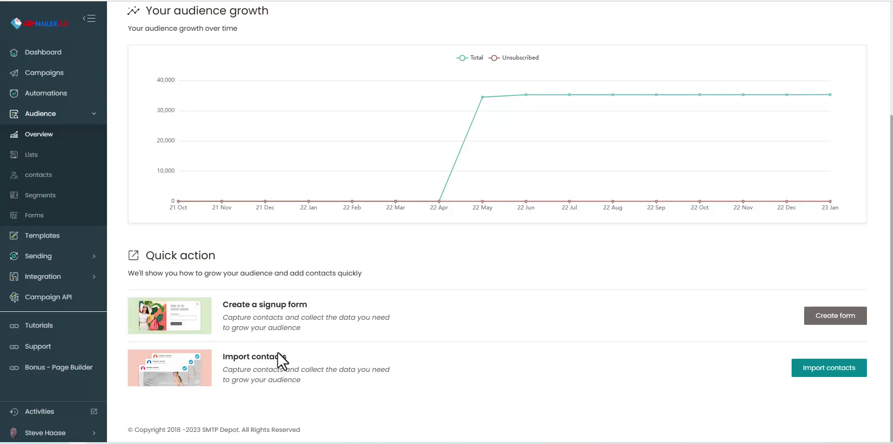
pyautogui.click(826, 370)
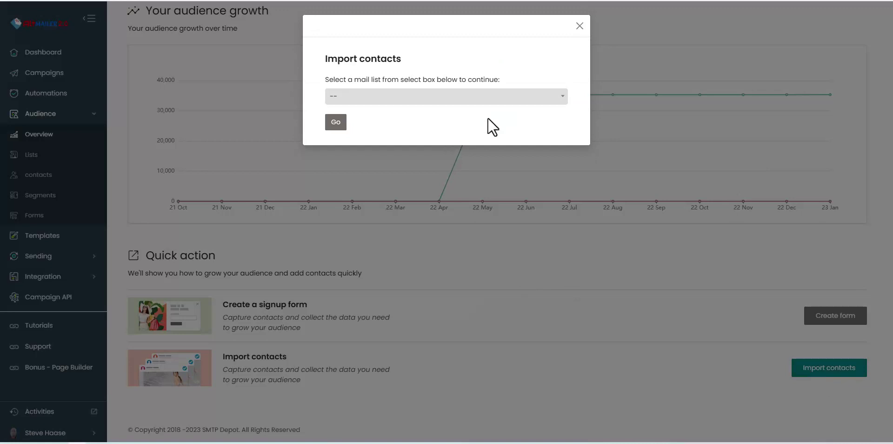
pyautogui.click(535, 99)
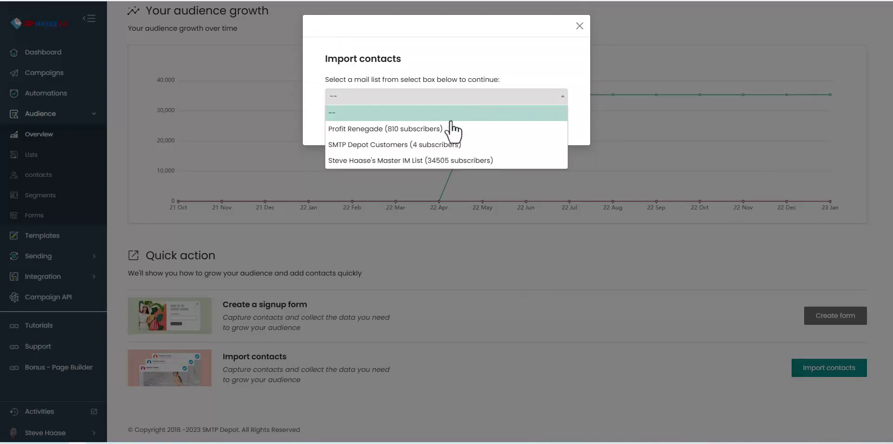
pyautogui.click(413, 146)
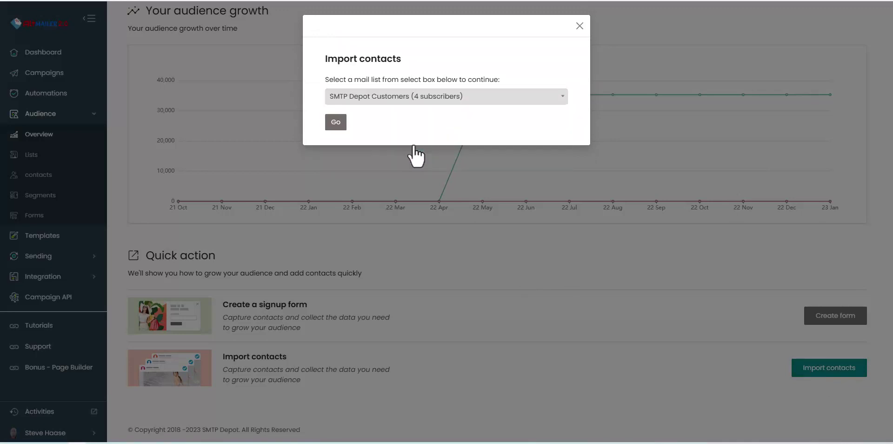
pyautogui.click(337, 122)
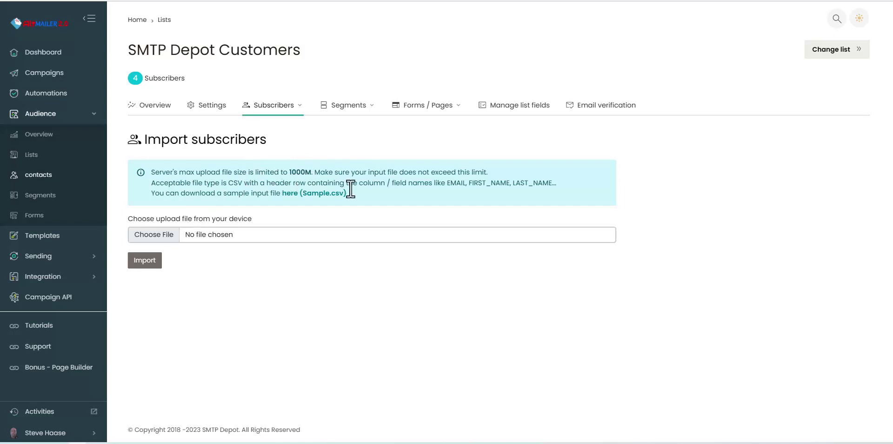
# Open the sample import CSV in Excel and fit the EMAIL, FIRST_NAME and LAST_NAME columns to their contents
pyautogui.click(313, 195)
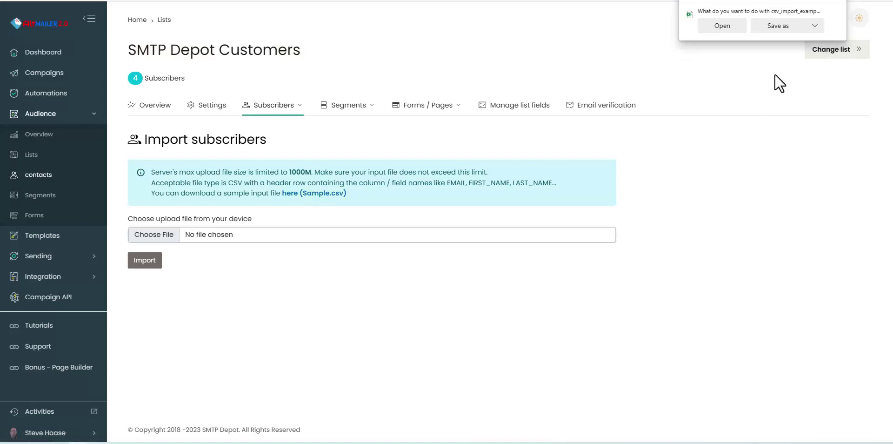
pyautogui.click(721, 30)
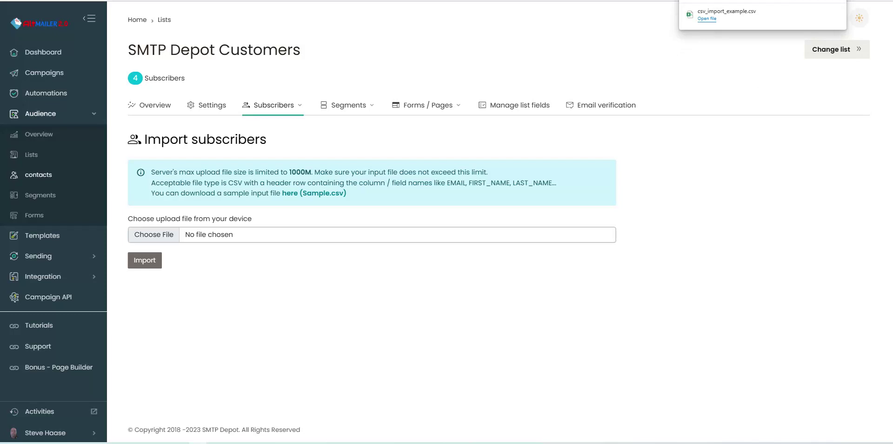
pyautogui.moveTo(752, 6); pyautogui.dragTo(403, 14)
pyautogui.doubleClick(229, 105)
pyautogui.doubleClick(291, 105)
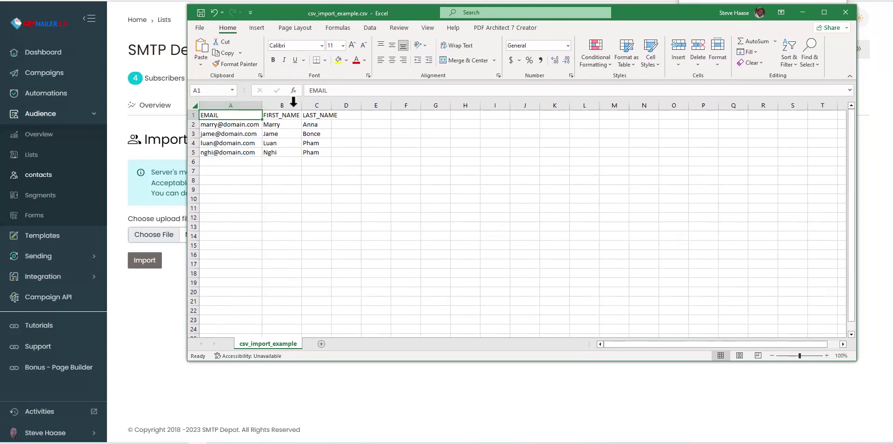
pyautogui.doubleClick(331, 106)
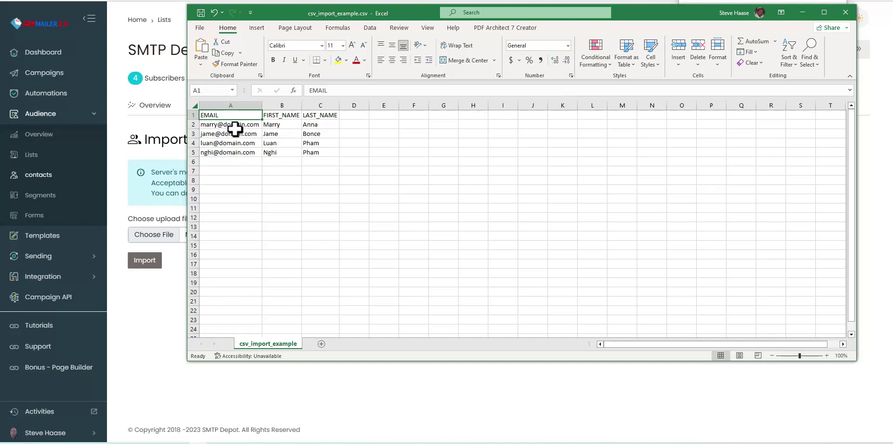
# Examine the header row of the sample CSV, including the empty header cells, and close the file without saving
pyautogui.click(277, 115)
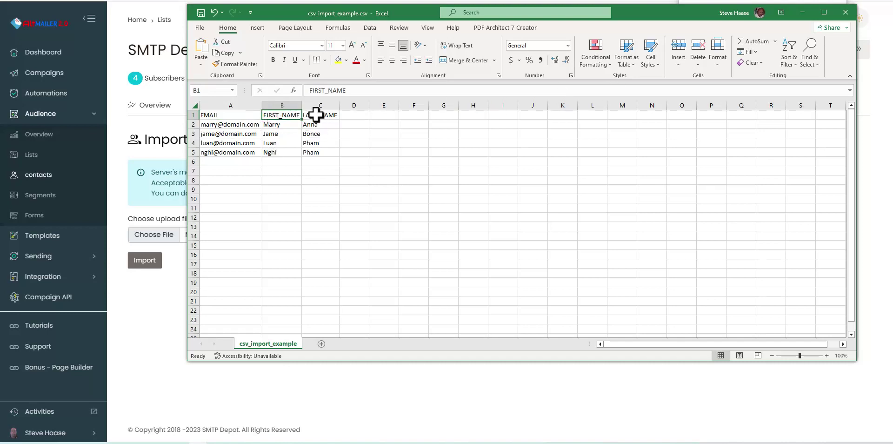
pyautogui.click(316, 115)
pyautogui.click(359, 115)
pyautogui.click(386, 115)
pyautogui.click(417, 117)
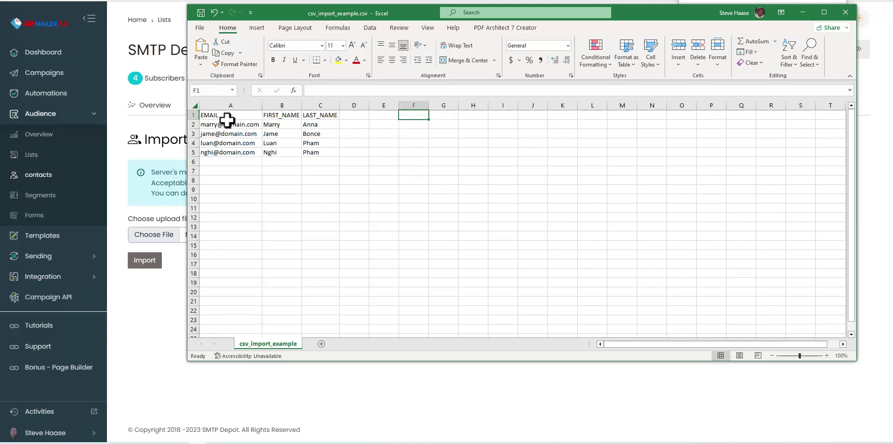
pyautogui.click(847, 13)
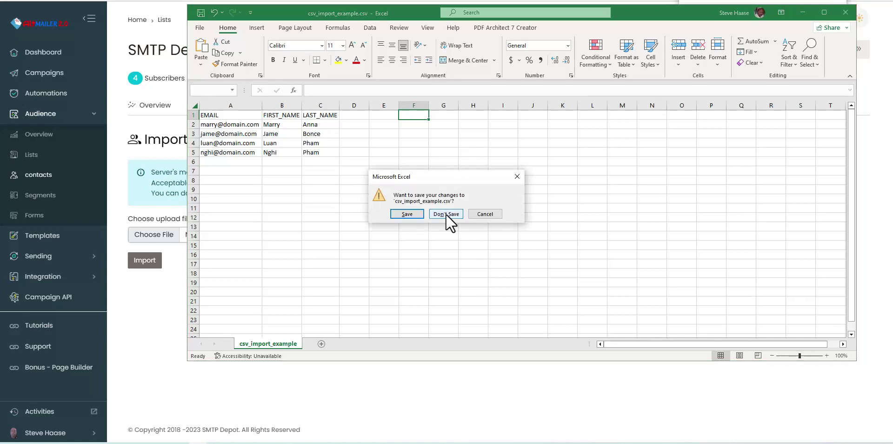
pyautogui.click(446, 214)
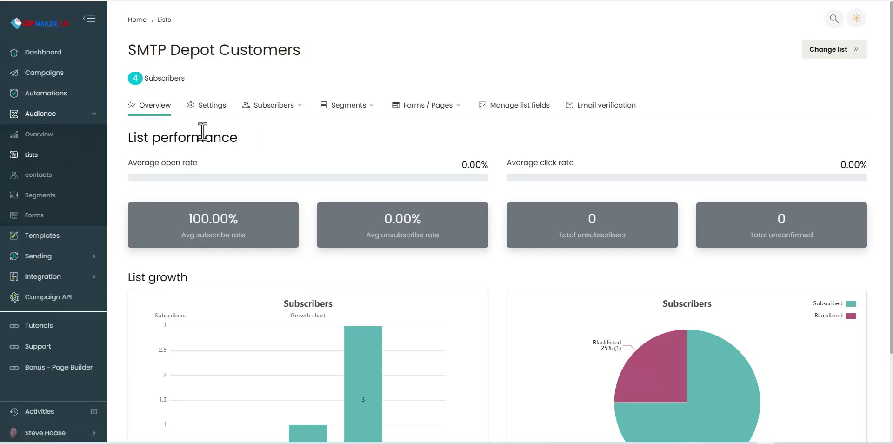
# View the statistics of the SMTP Depot Customers list and return to the overview of all mail lists
pyautogui.click(30, 163)
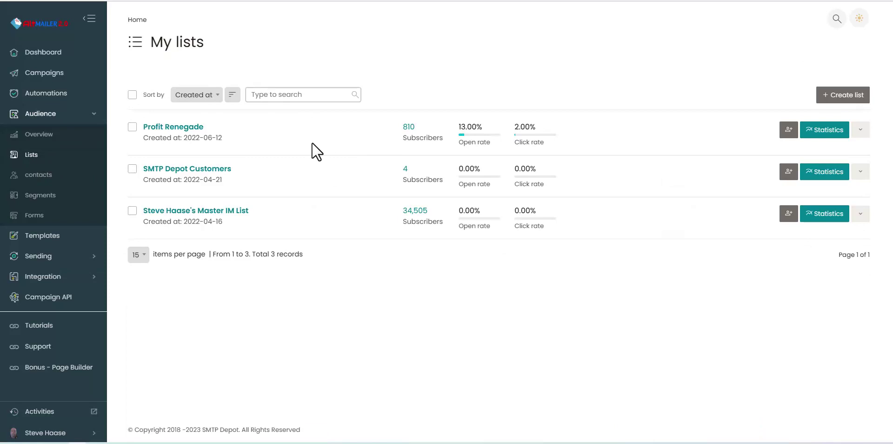
pyautogui.click(818, 176)
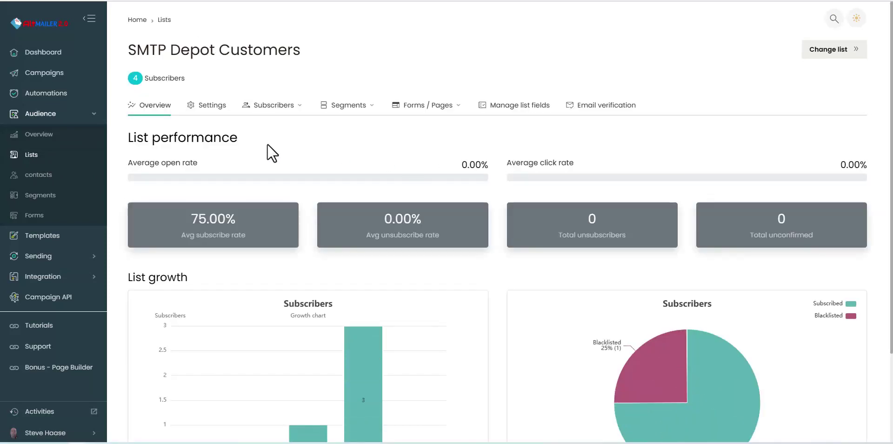
pyautogui.click(46, 155)
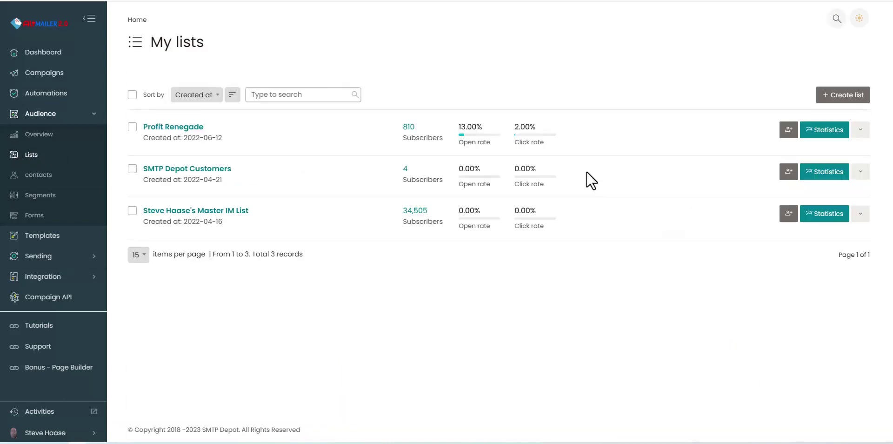
# Check which actions are available for the SMTP Depot Customers list and open the list's overview
pyautogui.click(857, 172)
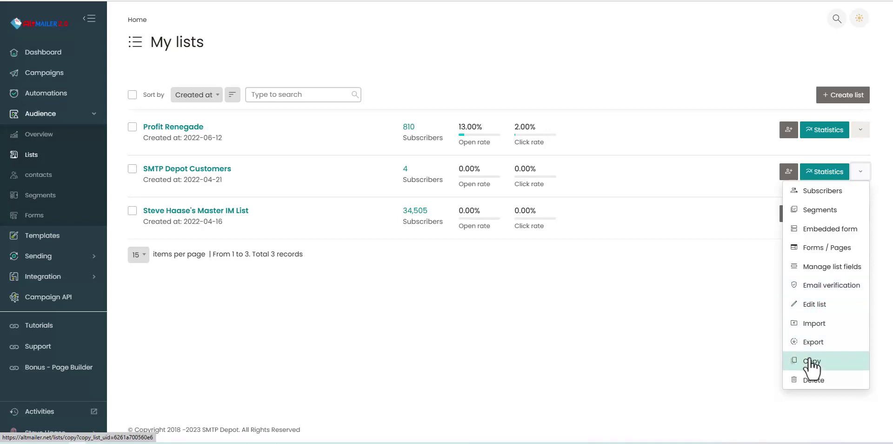
pyautogui.click(694, 294)
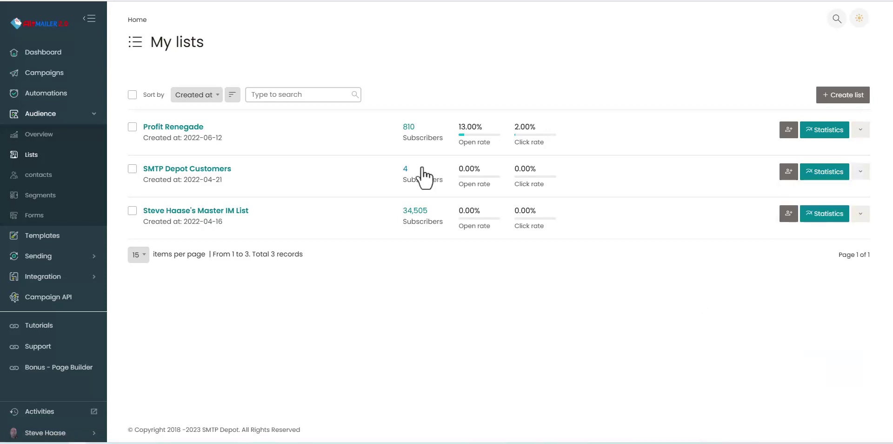
pyautogui.click(207, 170)
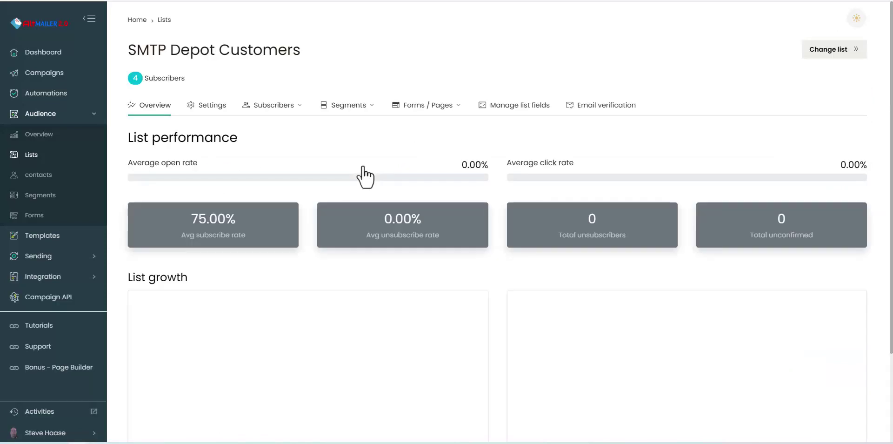
# Review the list's settings, from the identity and contact information to the subscription and sending server options
pyautogui.click(210, 110)
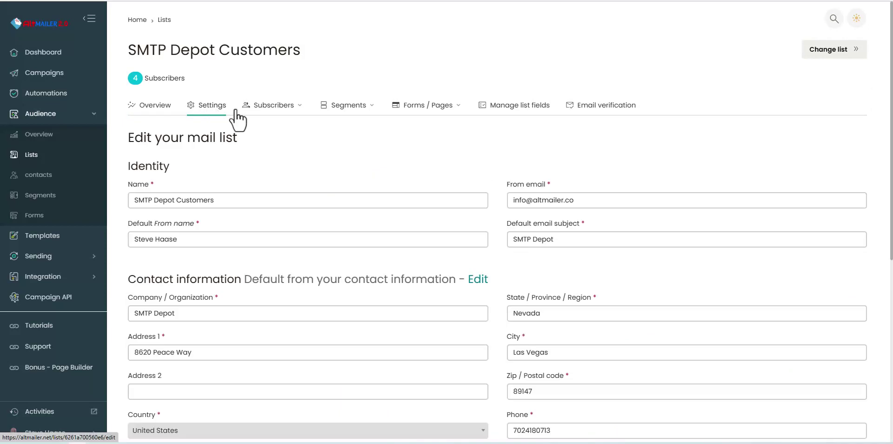
pyautogui.scroll(-7, 425, 143)
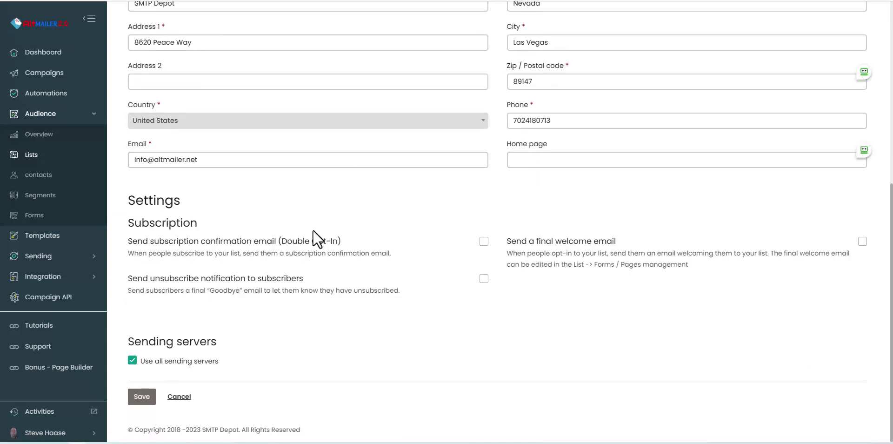
pyautogui.scroll(7, 320, 158)
pyautogui.scroll(-5, 330, 156)
pyautogui.scroll(-2, 320, 162)
pyautogui.scroll(7, 318, 160)
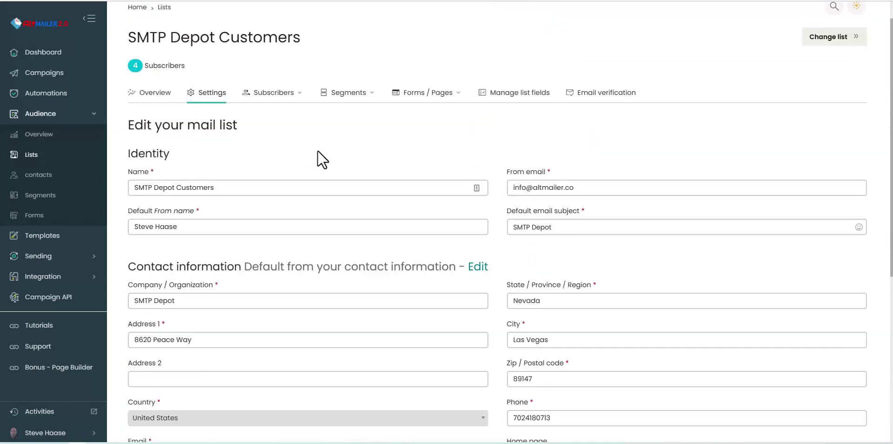
# View all subscribers of the SMTP Depot Customers list and all of its segments
pyautogui.click(289, 112)
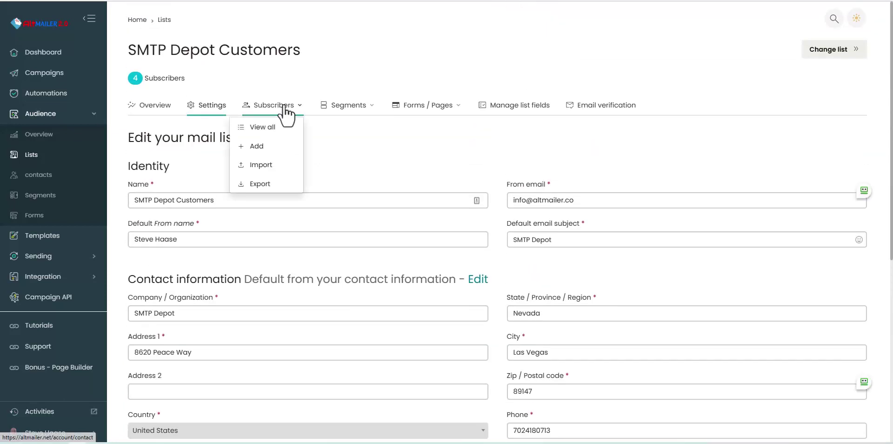
pyautogui.click(275, 129)
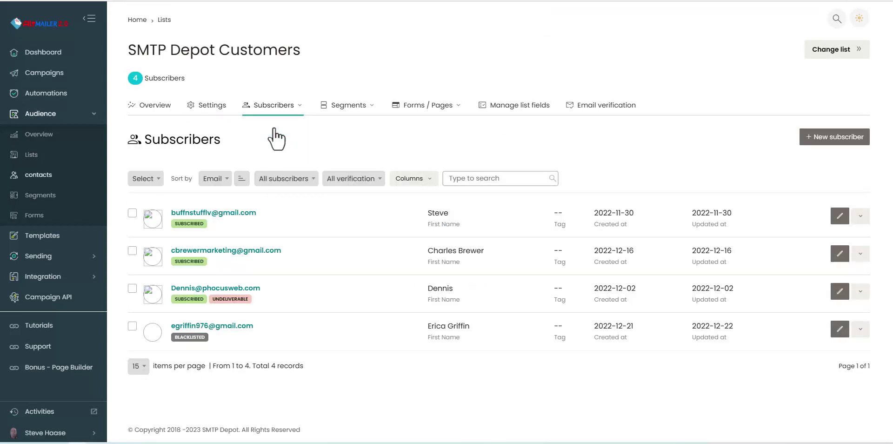
pyautogui.click(359, 112)
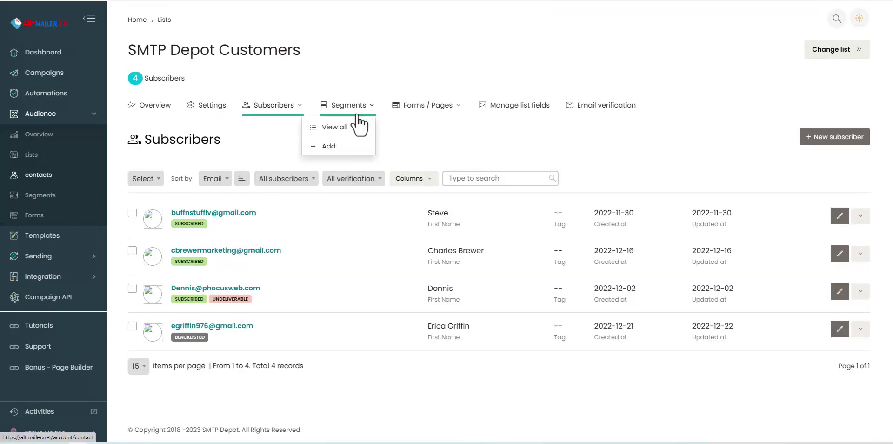
pyautogui.click(344, 129)
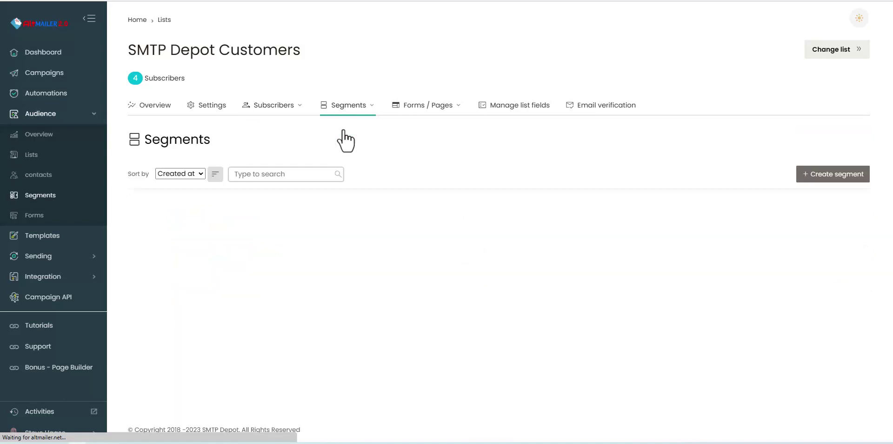
# Start a new segment, add an Email condition with the equal operator, and examine its operator choices and value field
pyautogui.click(832, 176)
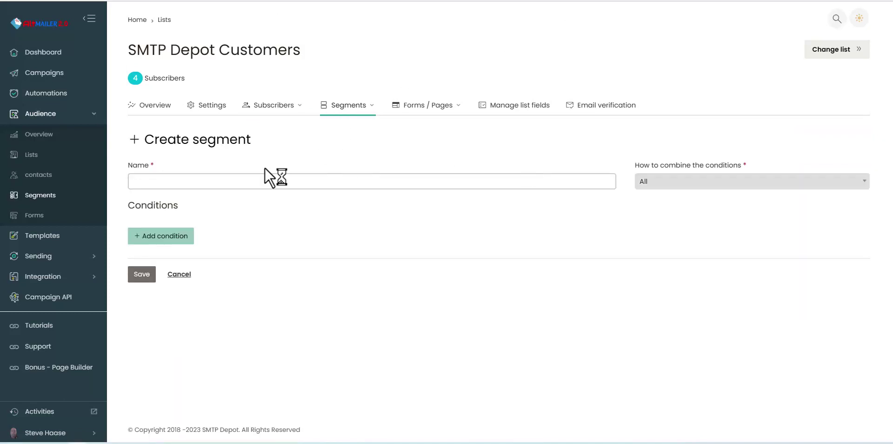
pyautogui.click(144, 244)
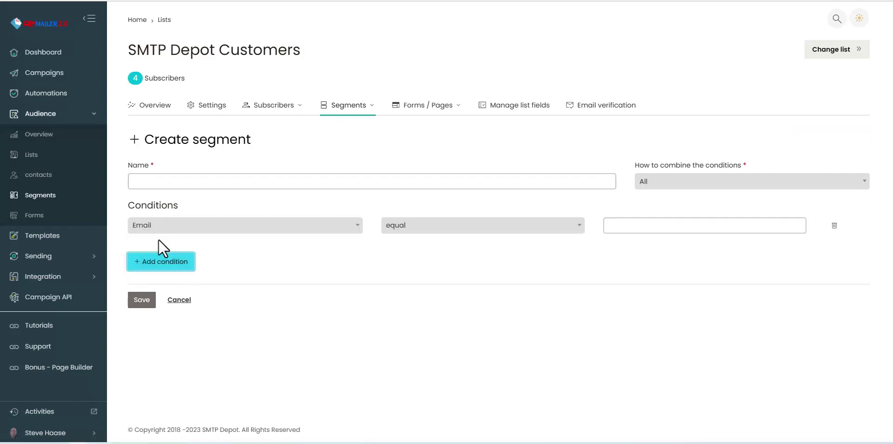
pyautogui.click(357, 230)
pyautogui.click(356, 231)
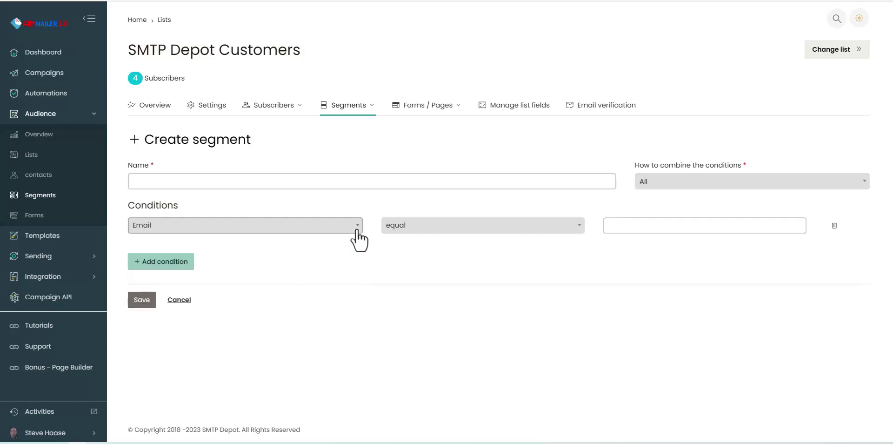
pyautogui.click(514, 228)
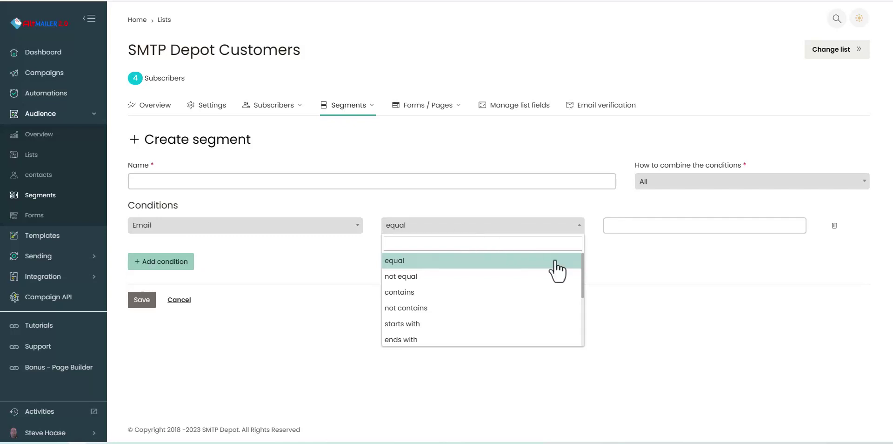
pyautogui.click(641, 278)
pyautogui.click(645, 228)
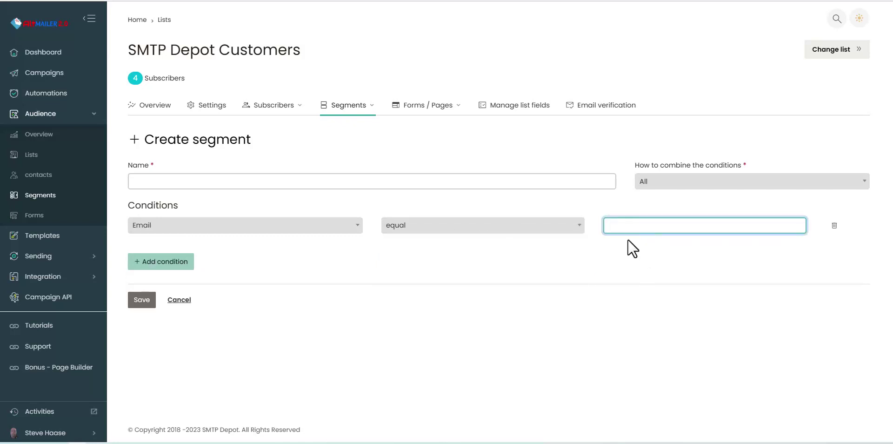
# Open the list's sign-up form for editing and examine its content together with the required and available tags
pyautogui.click(455, 111)
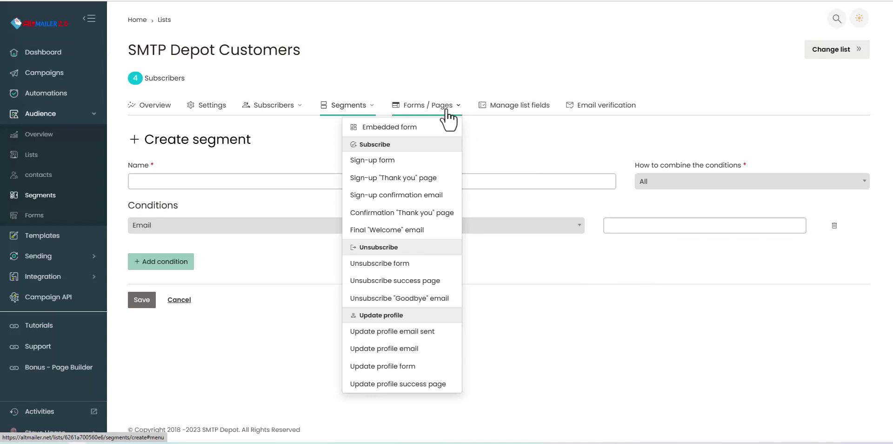
pyautogui.click(378, 161)
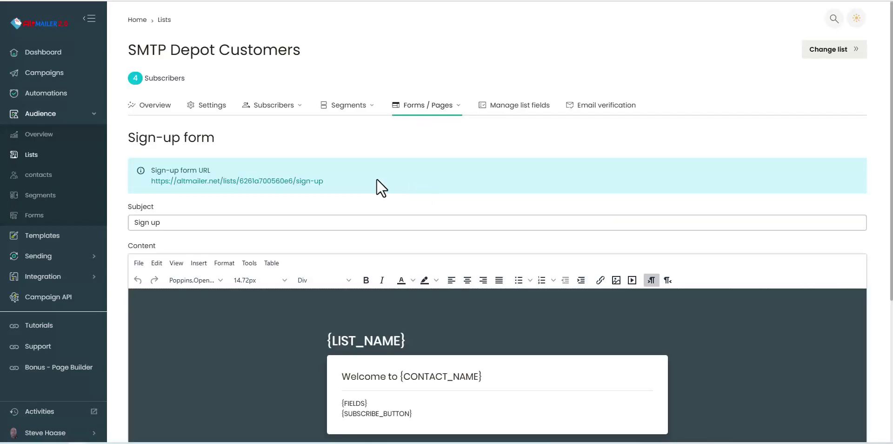
pyautogui.scroll(-4, 418, 177)
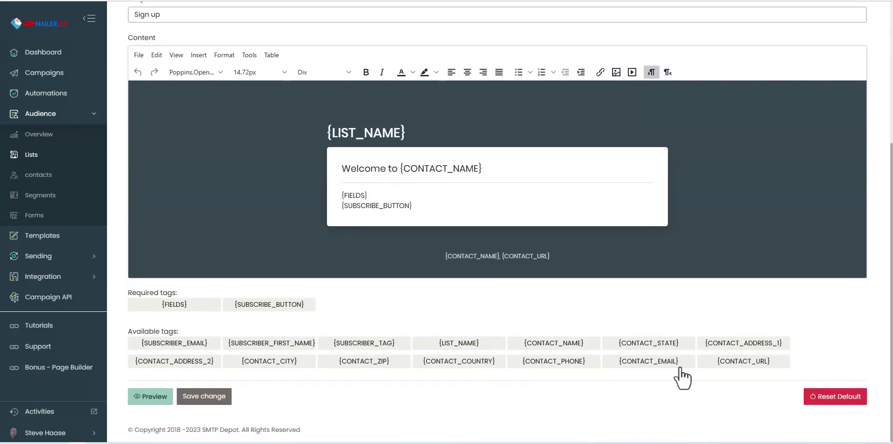
# Preview the sign-up form and open the list's embedded form to view its options
pyautogui.click(143, 398)
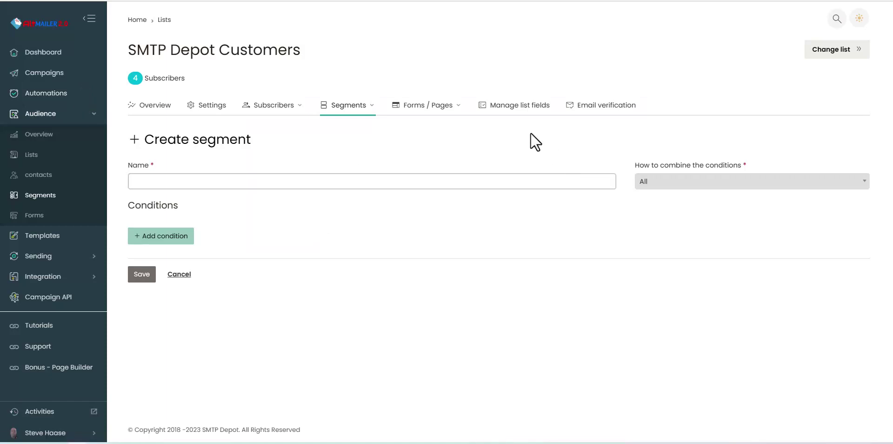
pyautogui.click(460, 113)
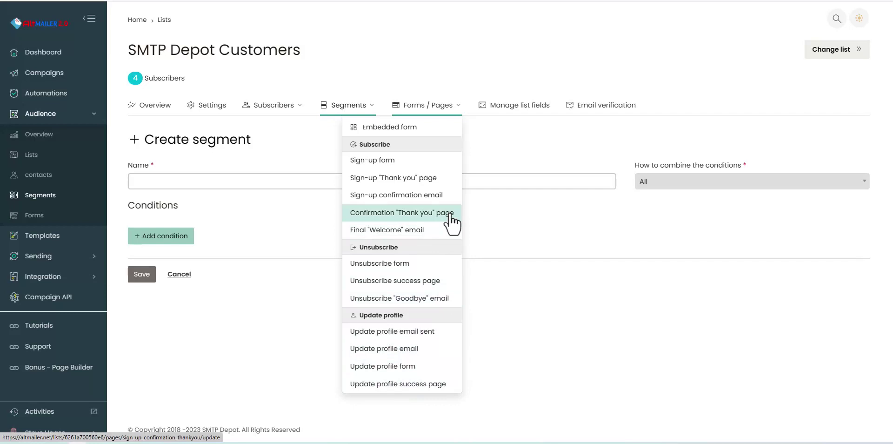
pyautogui.click(401, 133)
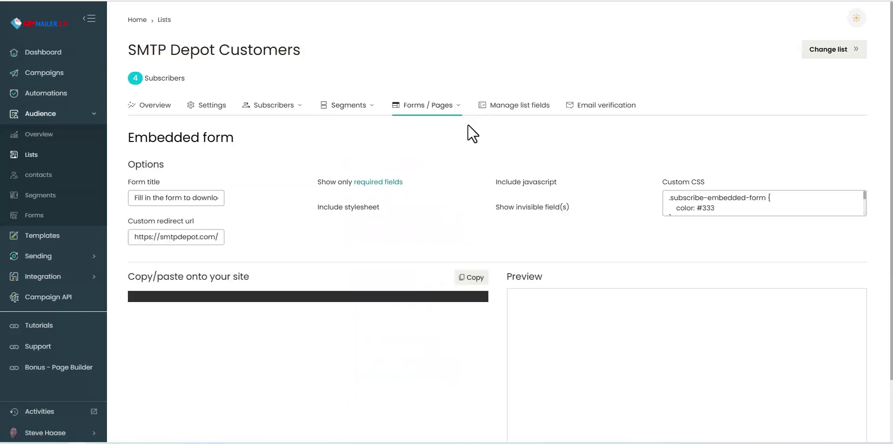
# Add new Text, Number and Dropdown fields to the list's fields, with a second option row for the dropdown
pyautogui.click(523, 107)
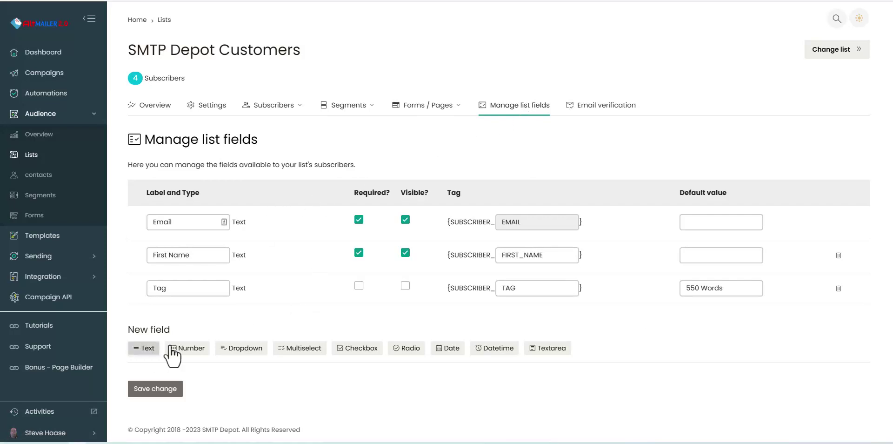
pyautogui.click(146, 352)
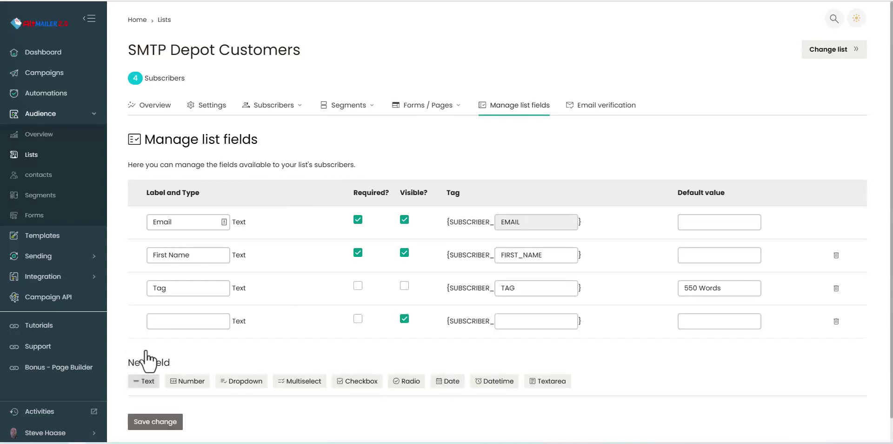
pyautogui.click(201, 380)
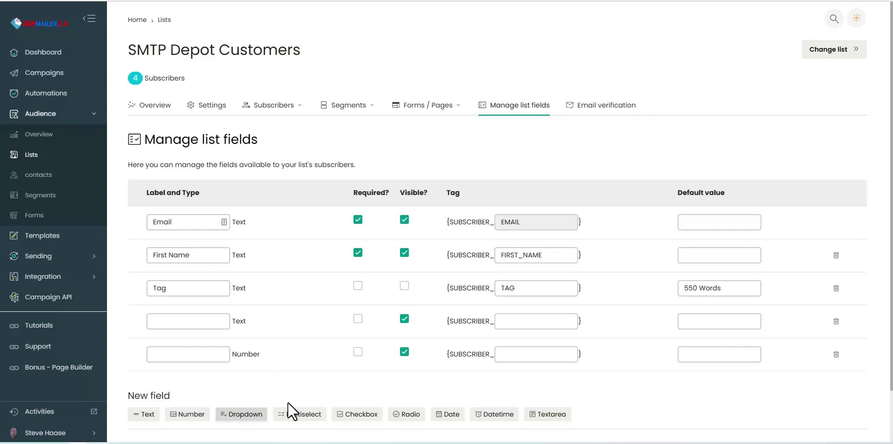
pyautogui.scroll(-3, 320, 387)
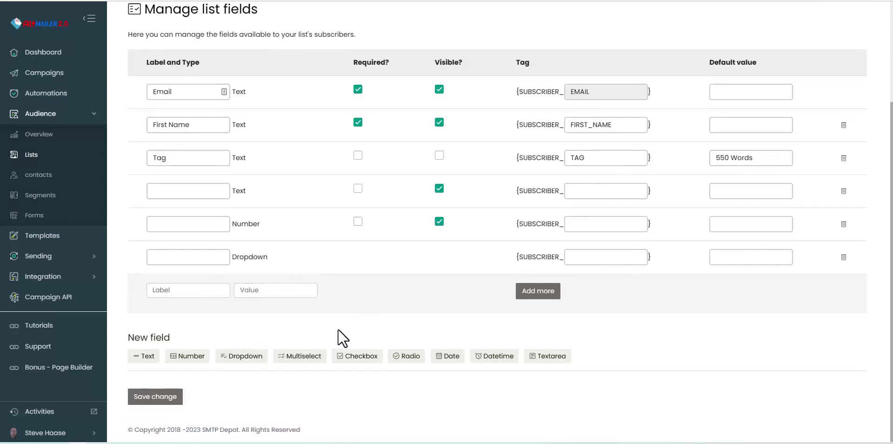
pyautogui.click(539, 295)
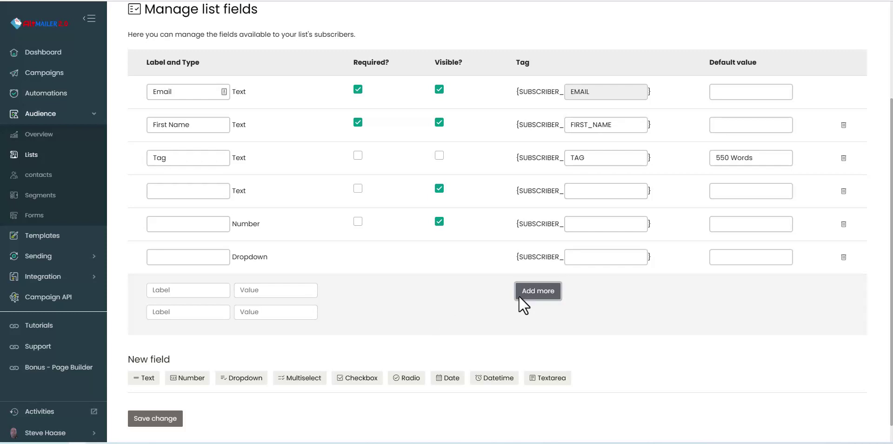
# Add new Multiselect, Checkbox and Radio fields below the dropdown field
pyautogui.click(309, 379)
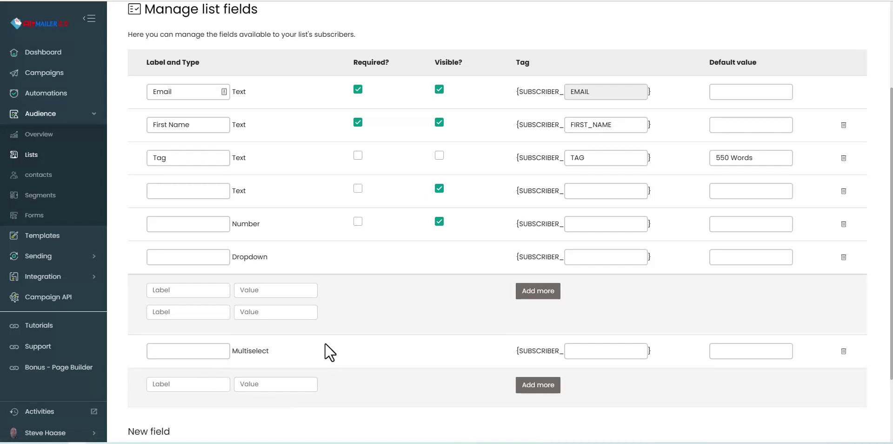
pyautogui.scroll(-2, 324, 336)
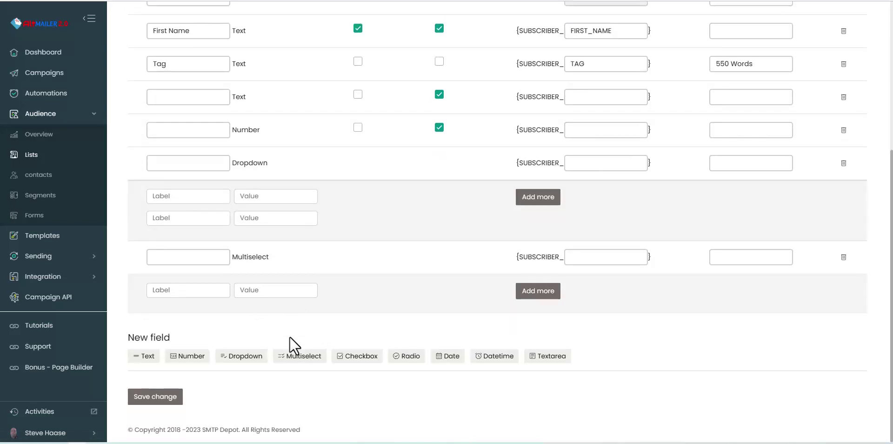
pyautogui.click(362, 357)
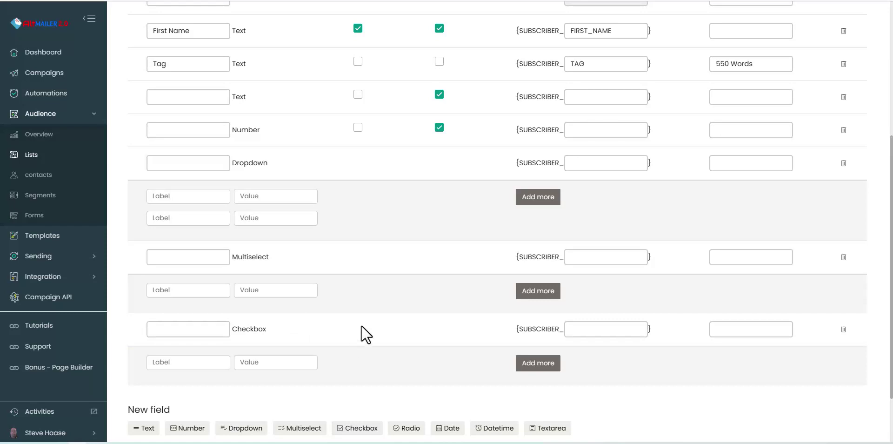
pyautogui.scroll(-2, 362, 317)
pyautogui.click(408, 364)
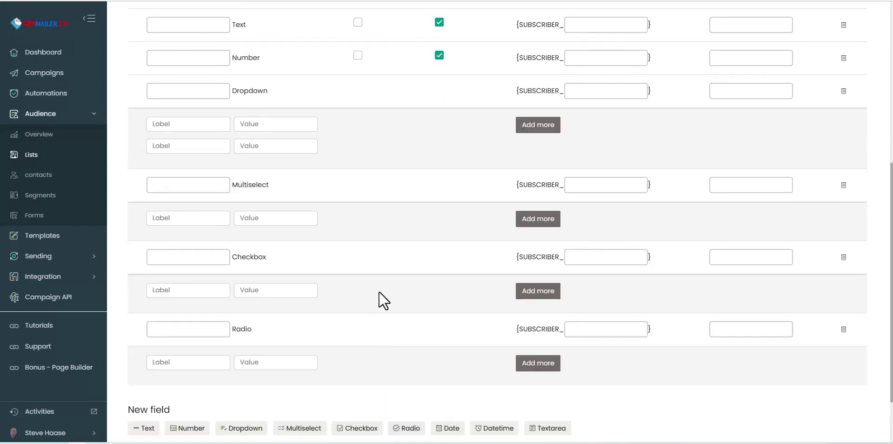
# Add new Date, Datetime and Textarea fields at the end of the list's fields
pyautogui.scroll(-3, 379, 291)
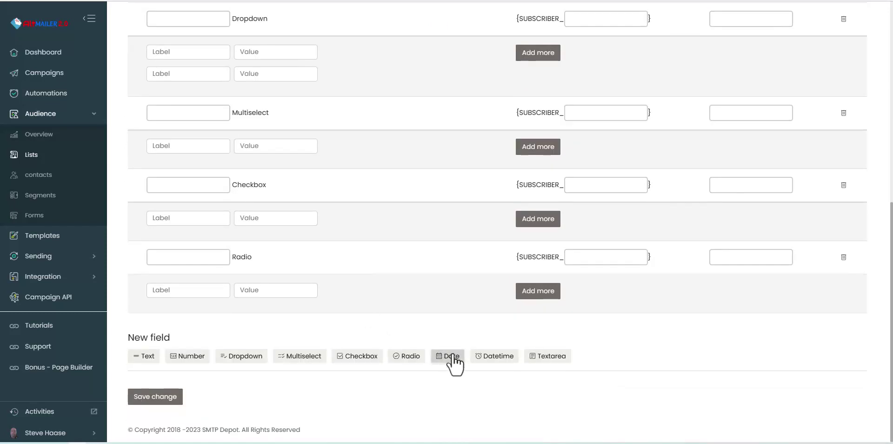
pyautogui.click(451, 357)
pyautogui.scroll(-1, 360, 298)
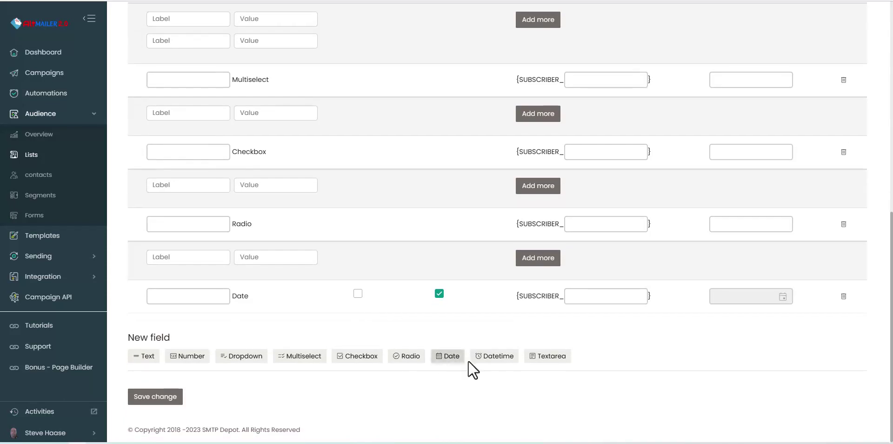
pyautogui.click(500, 359)
pyautogui.click(541, 392)
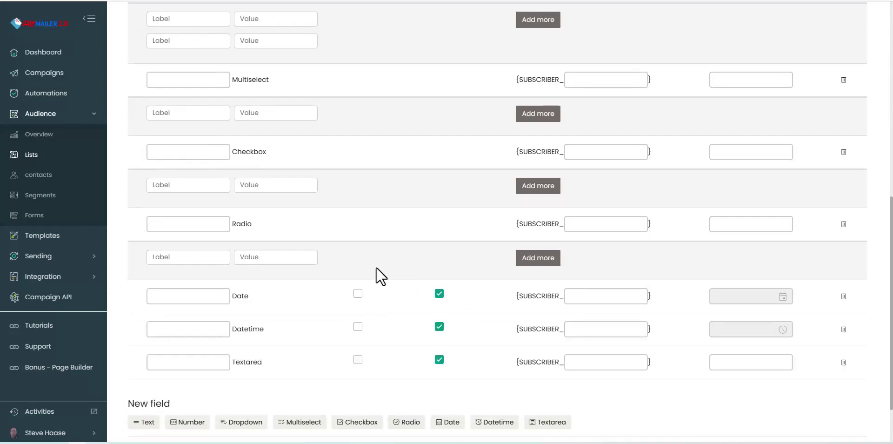
# Review all list fields with their types, required and visible settings, tags and default values
pyautogui.scroll(-2, 375, 266)
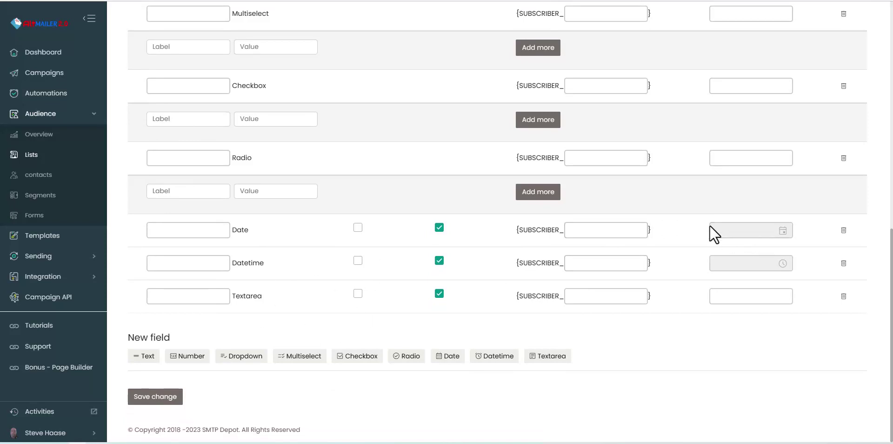
pyautogui.scroll(9, 710, 225)
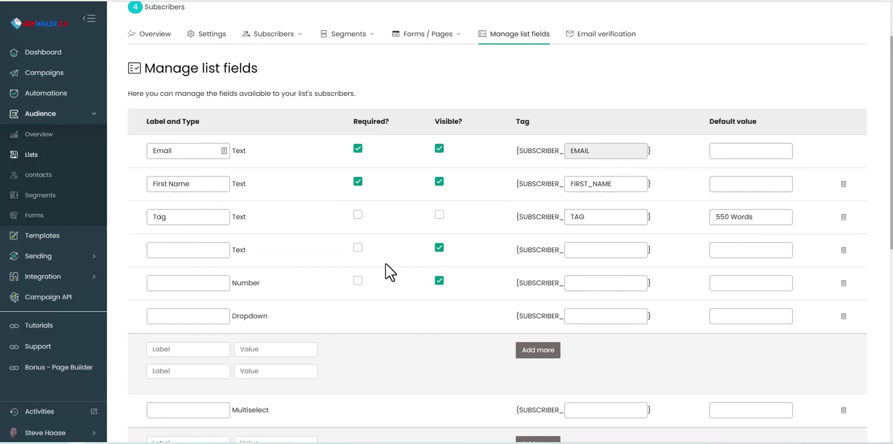
pyautogui.scroll(-9, 405, 256)
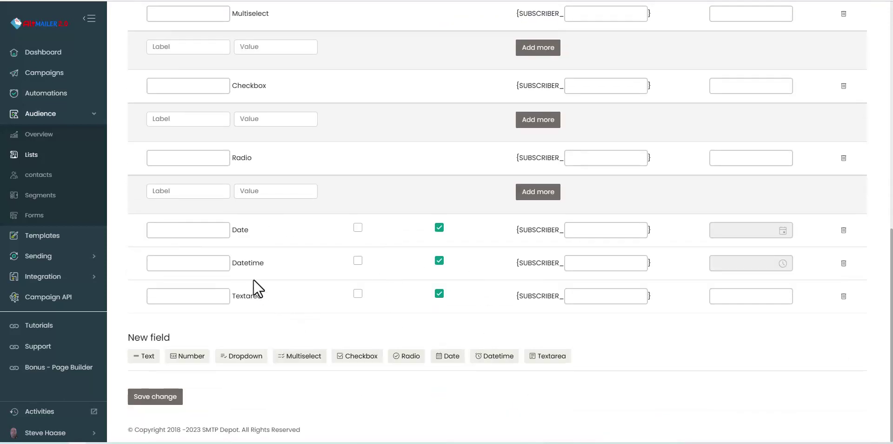
pyautogui.scroll(7, 309, 235)
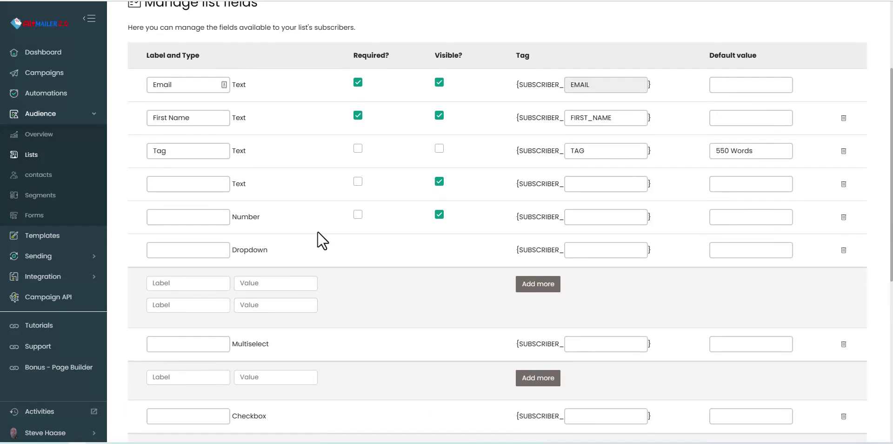
pyautogui.scroll(3, 318, 231)
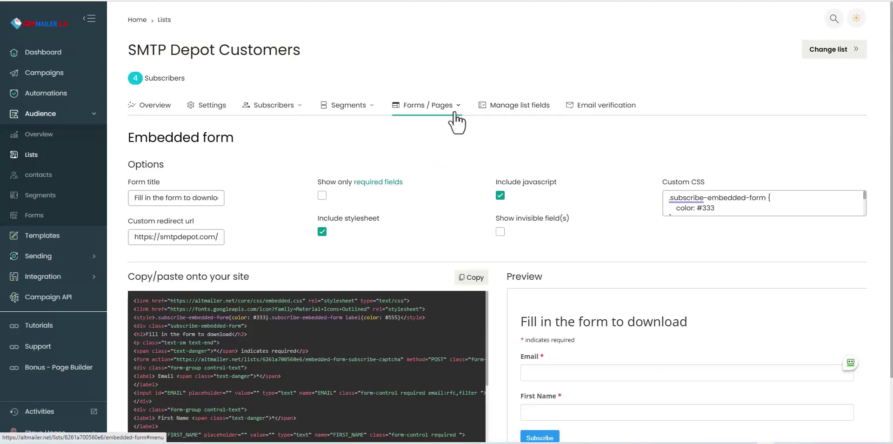
# Open the list's embedded form, examine its options and preview, and select the full embed code
pyautogui.click(456, 117)
pyautogui.click(414, 126)
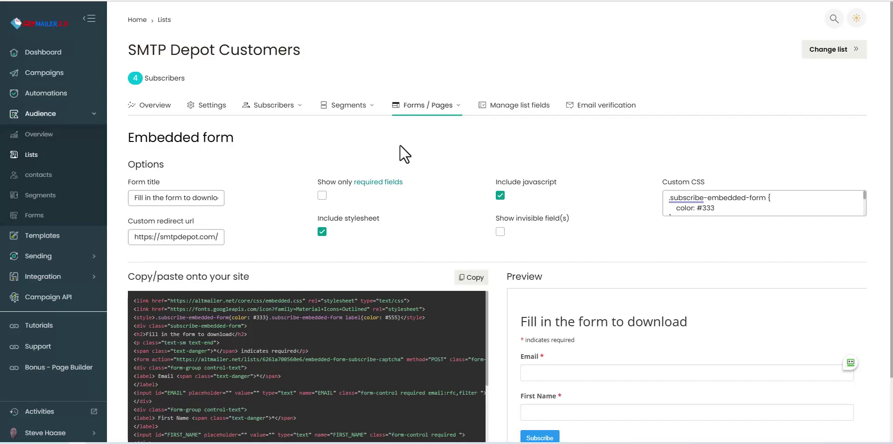
pyautogui.scroll(-2, 399, 136)
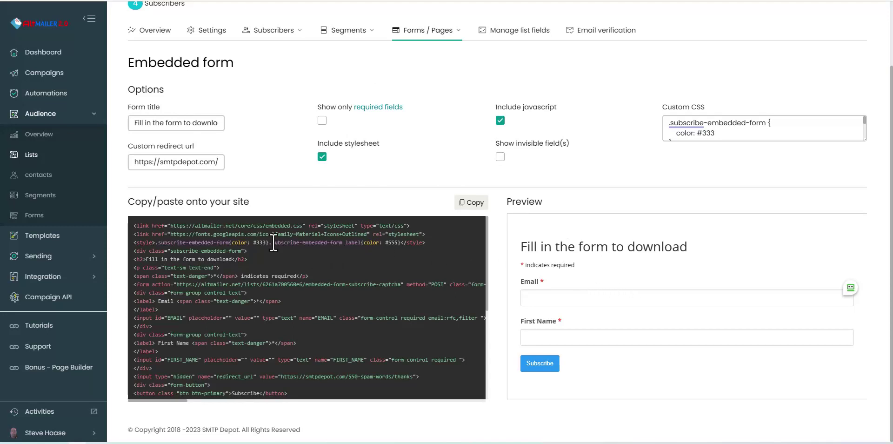
pyautogui.moveTo(128, 224); pyautogui.dragTo(658, 333)
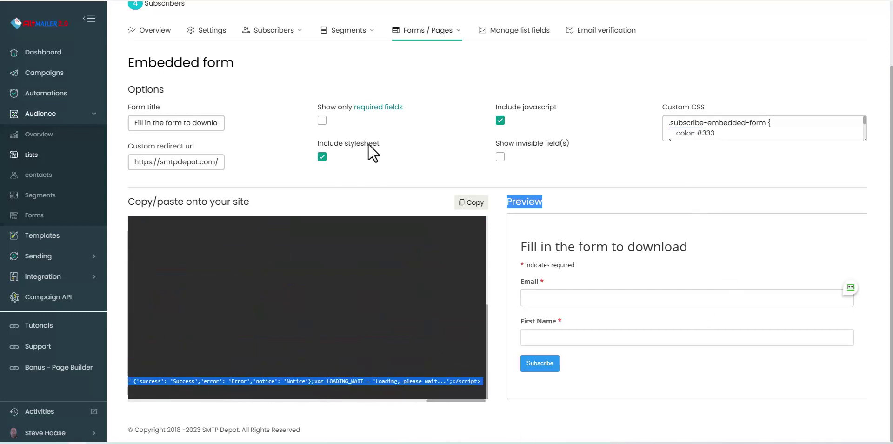
# Start a new form from the audience's forms overview and browse the base templates, choosing 25 items per page
pyautogui.click(34, 215)
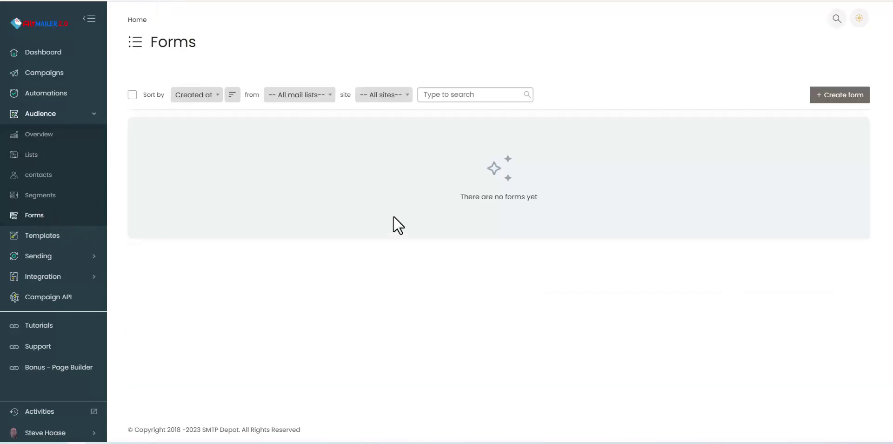
pyautogui.click(843, 94)
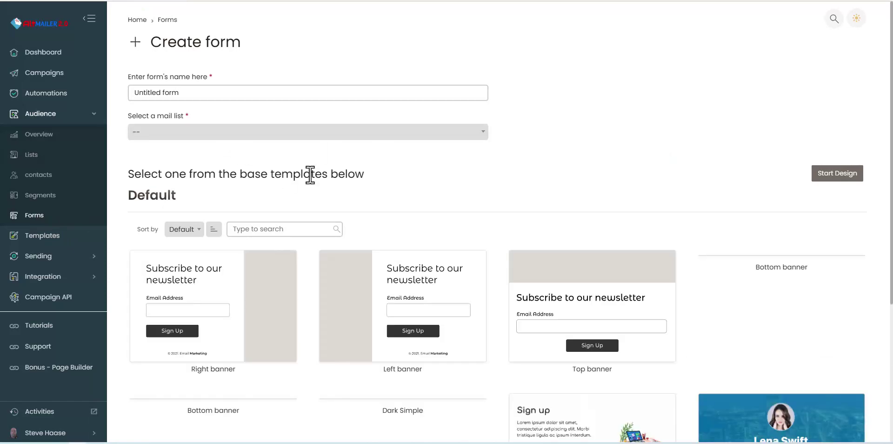
pyautogui.scroll(-3, 483, 131)
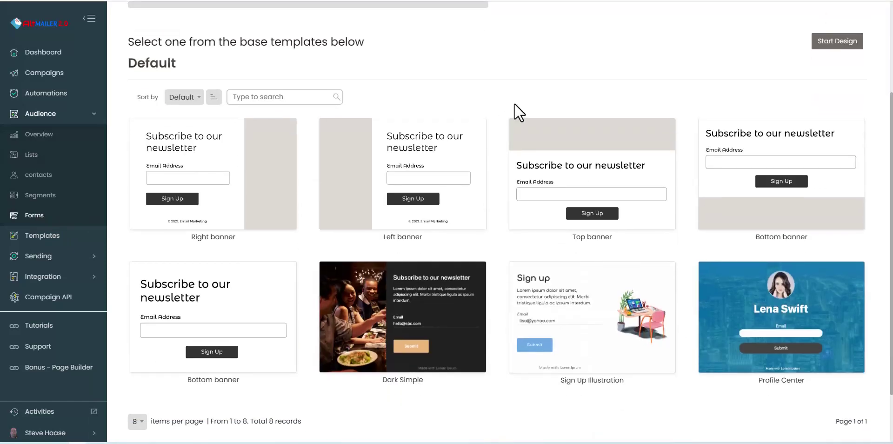
pyautogui.scroll(-2, 399, 142)
pyautogui.click(137, 355)
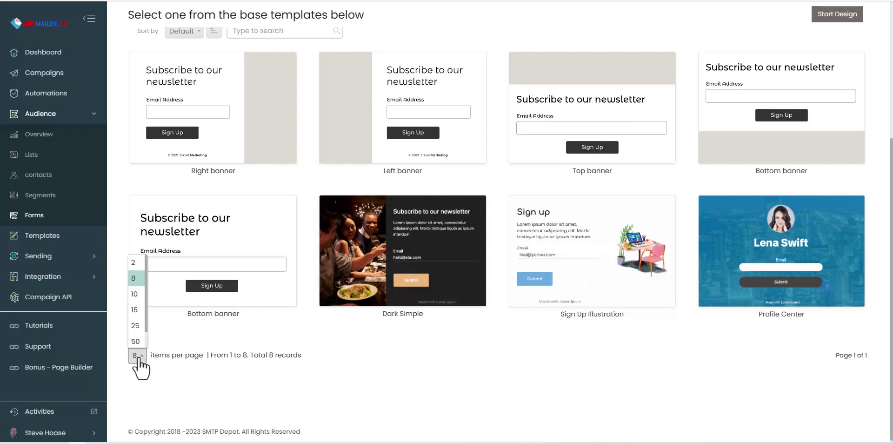
pyautogui.click(136, 327)
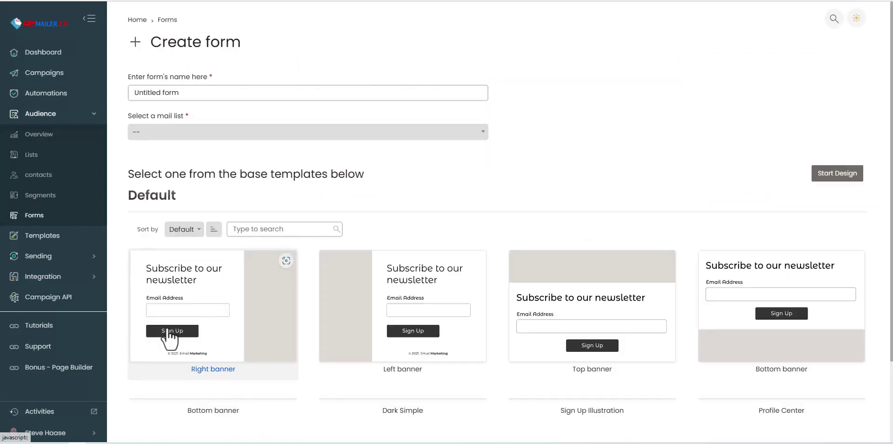
pyautogui.scroll(-4, 306, 191)
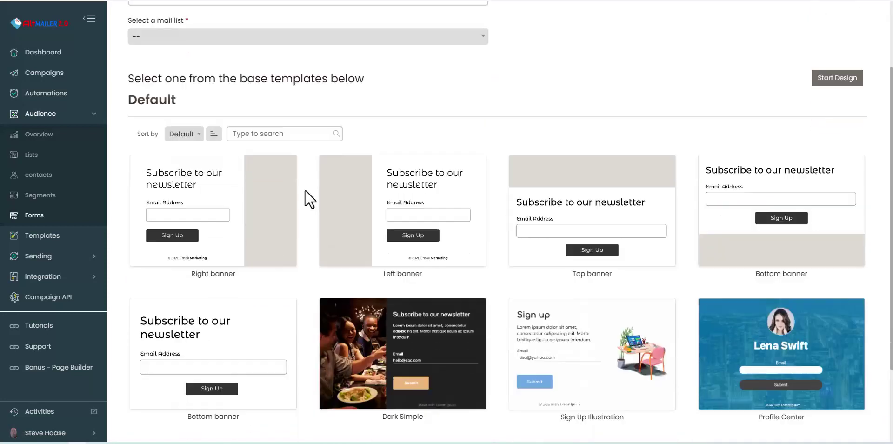
# Try the Right banner template with an image search on its thumbnail, followed by the Left banner and Top banner templates
pyautogui.click(220, 161)
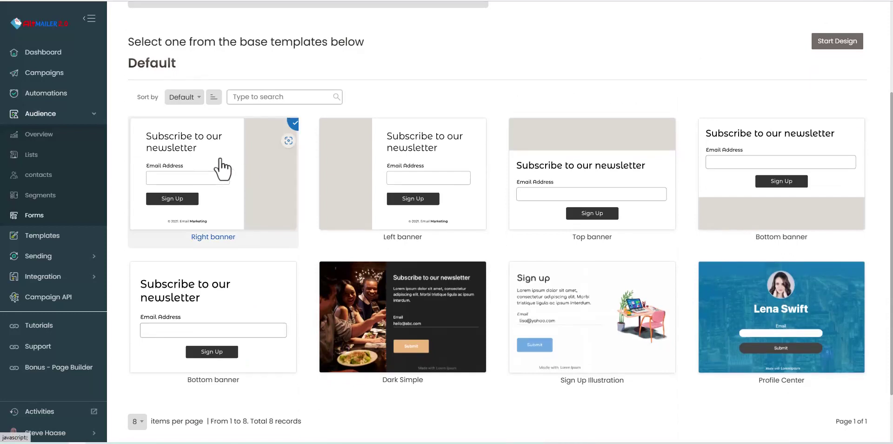
pyautogui.click(288, 140)
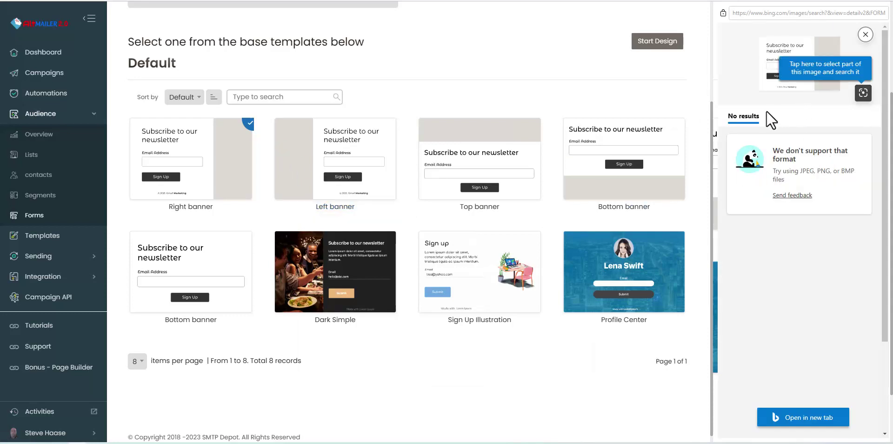
pyautogui.click(356, 177)
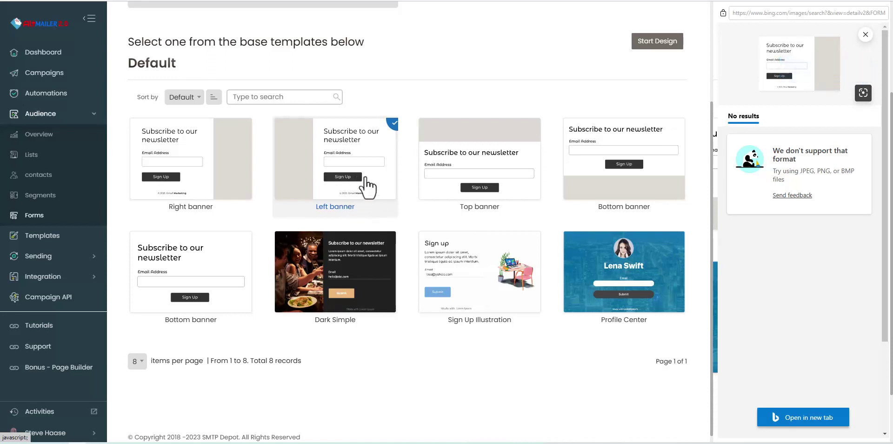
pyautogui.click(457, 188)
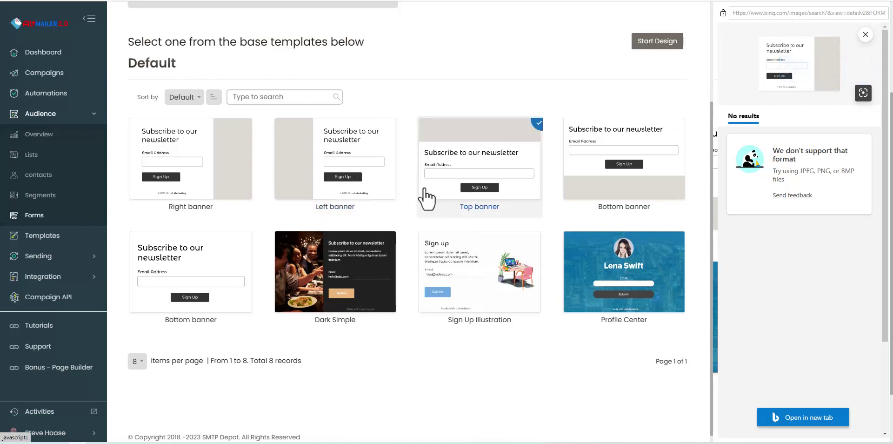
# Select the Dark Simple template, open the image search results in a new tab and close them
pyautogui.click(353, 273)
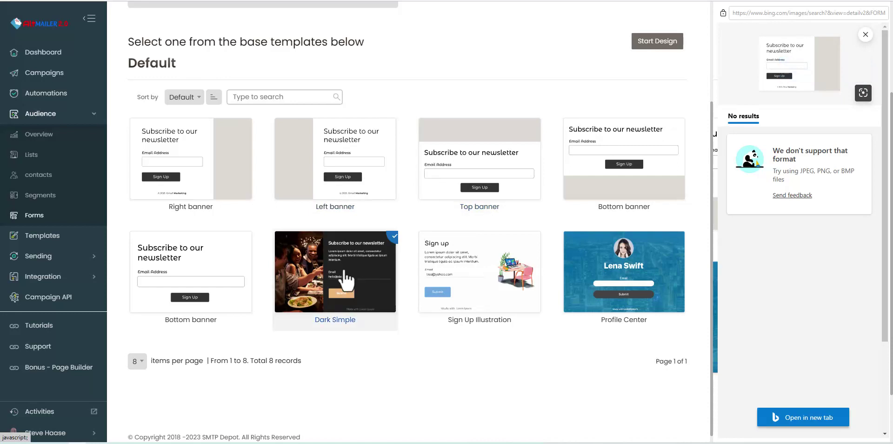
pyautogui.click(773, 416)
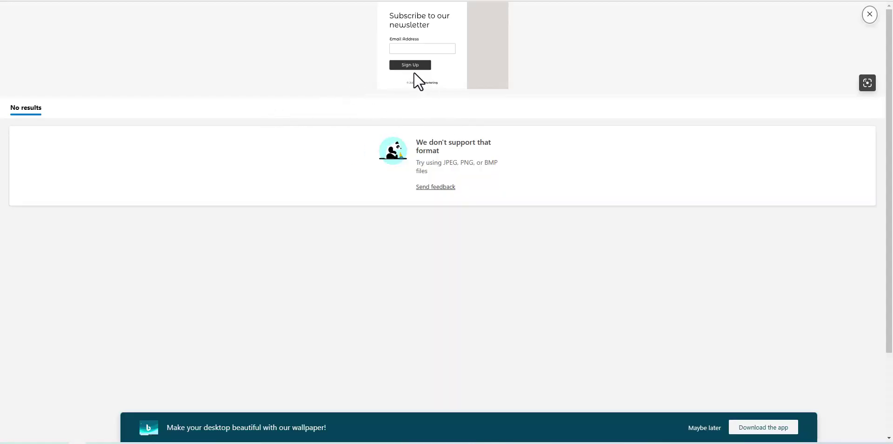
pyautogui.click(858, 17)
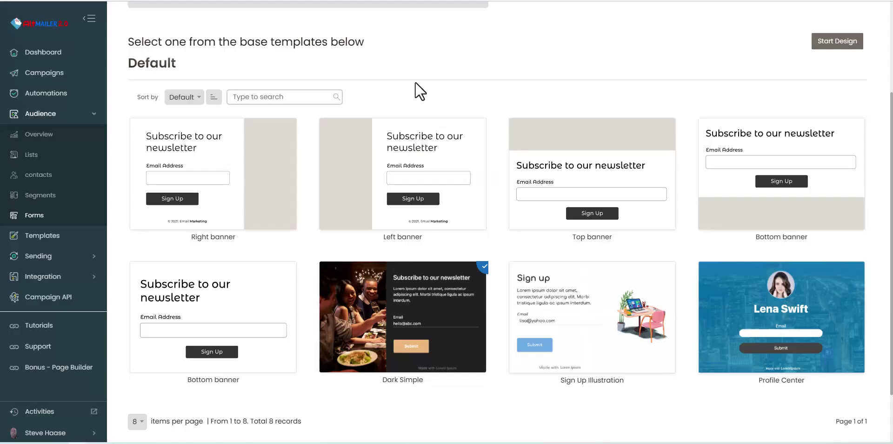